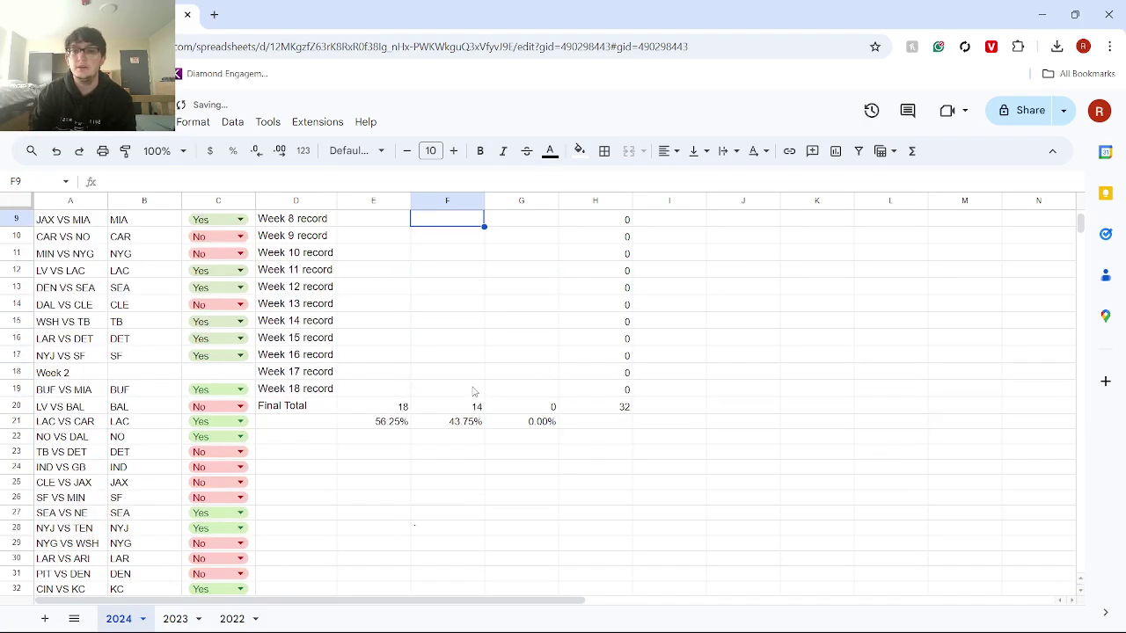
key(Left)
key(Up)
key(Up)
key(Up)
key(Up)
key(Up)
key(Up)
key(Up)
key(Down)
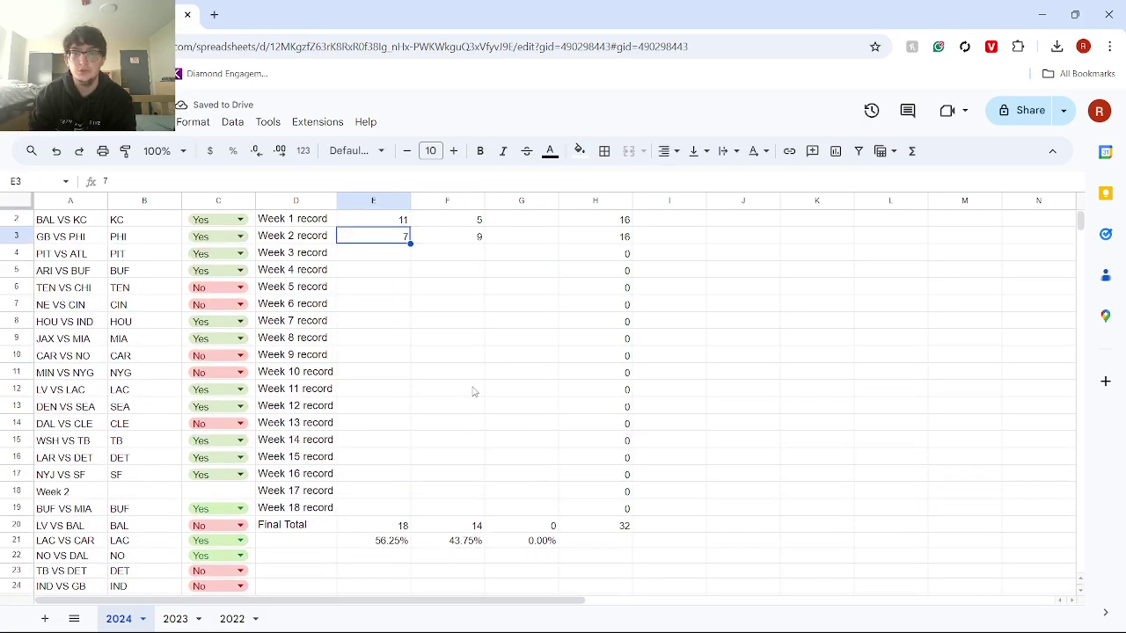
key(Right)
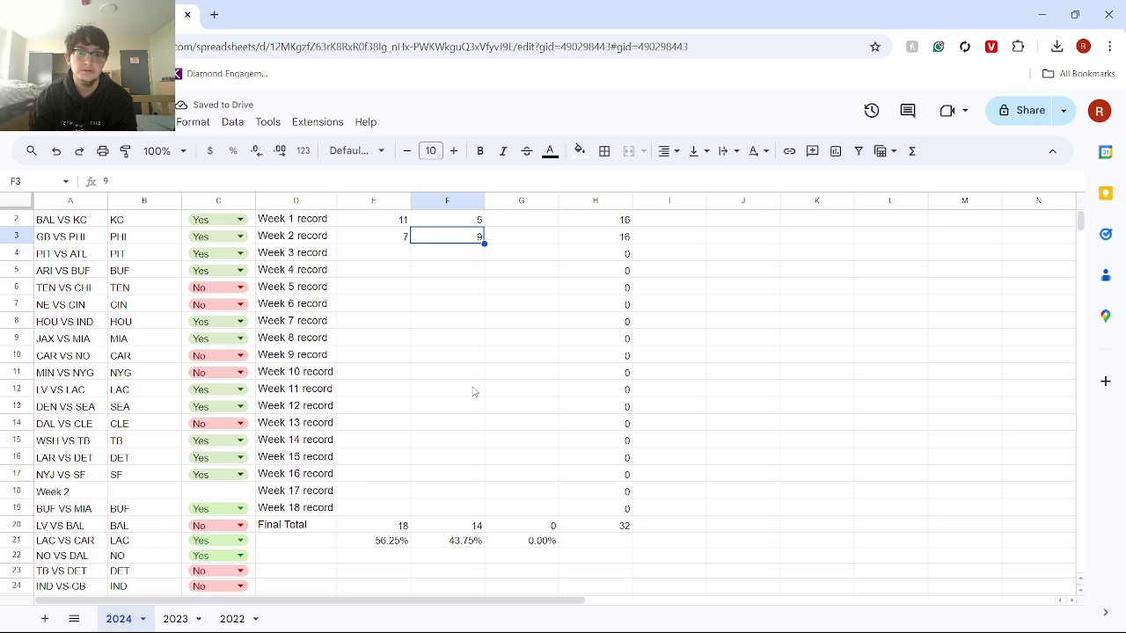
key(Left)
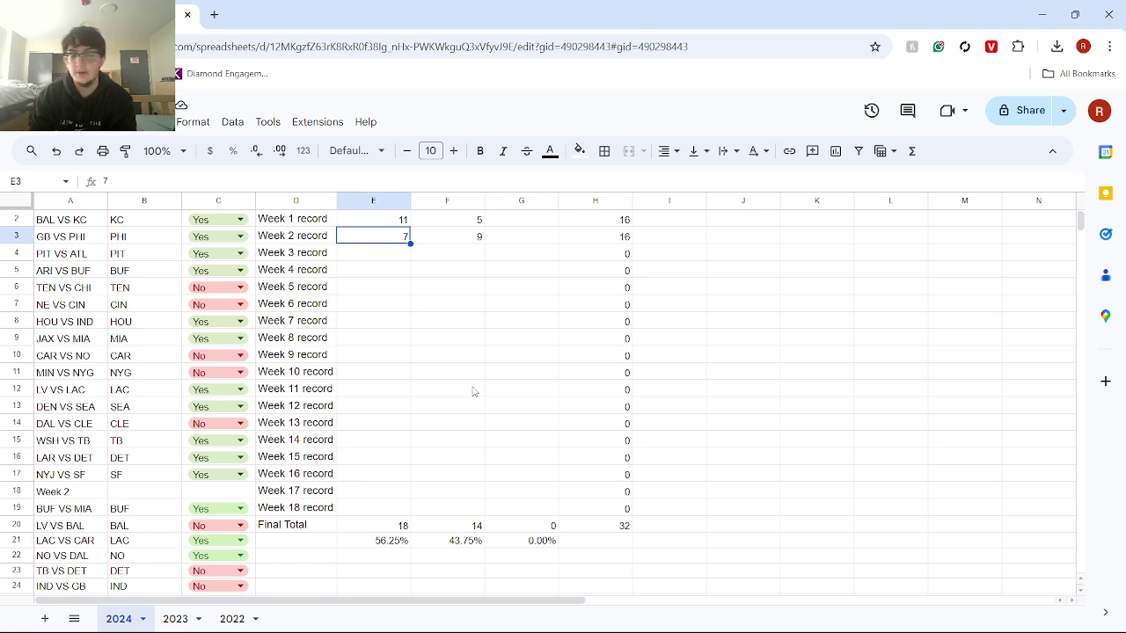
key(Down)
key(Down)
key(Down)
key(Down)
key(Down)
key(Down)
key(Down)
key(Down)
key(Down)
key(Down)
key(Down)
key(Down)
key(Down)
key(Down)
key(Down)
key(Down)
key(Down)
key(Down)
key(Left)
key(Left)
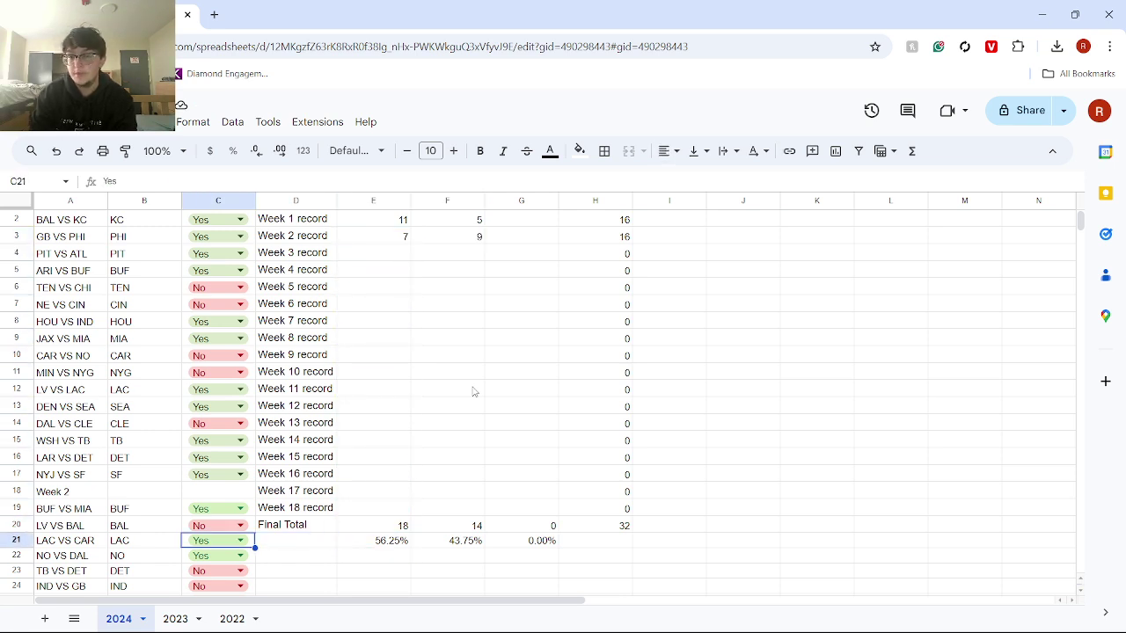
key(Up)
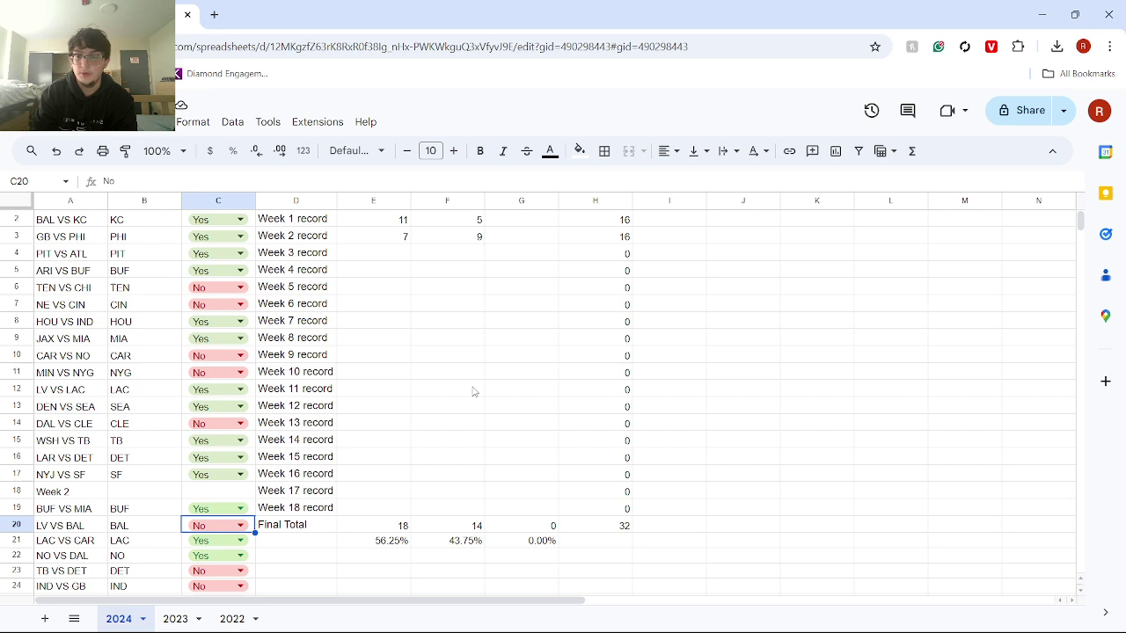
key(Down)
key(Down)
key(Down)
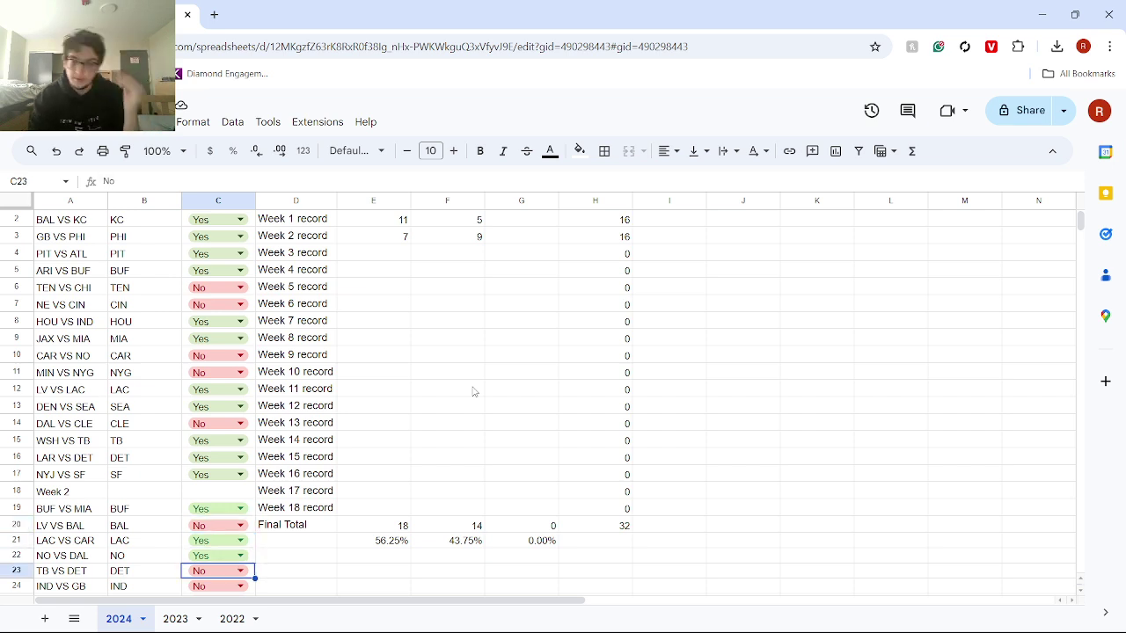
key(Down)
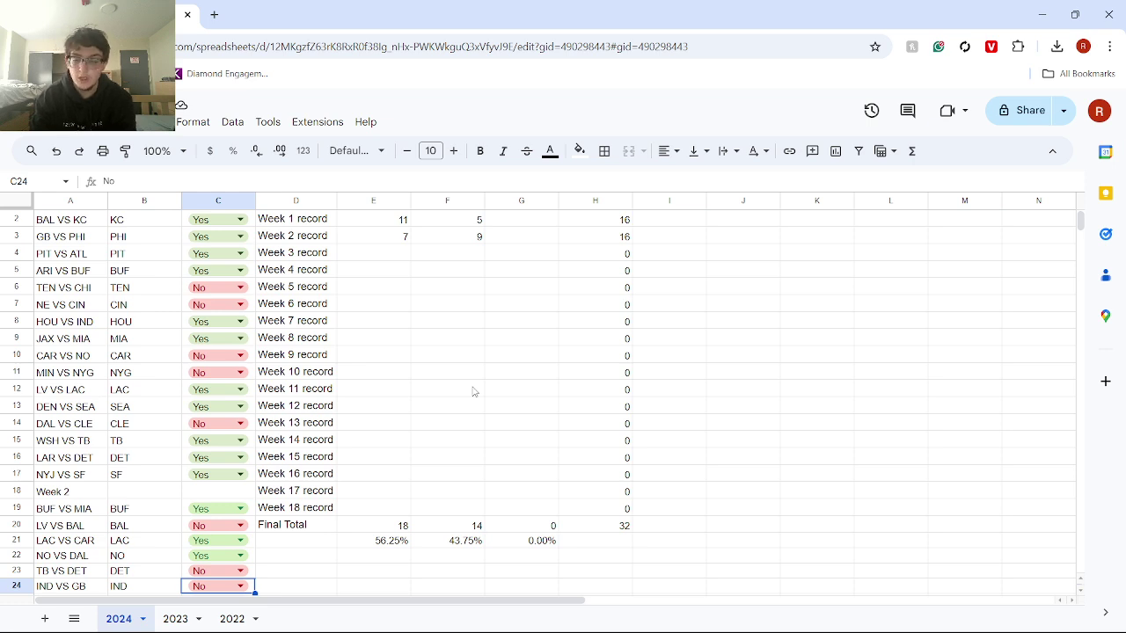
key(Down)
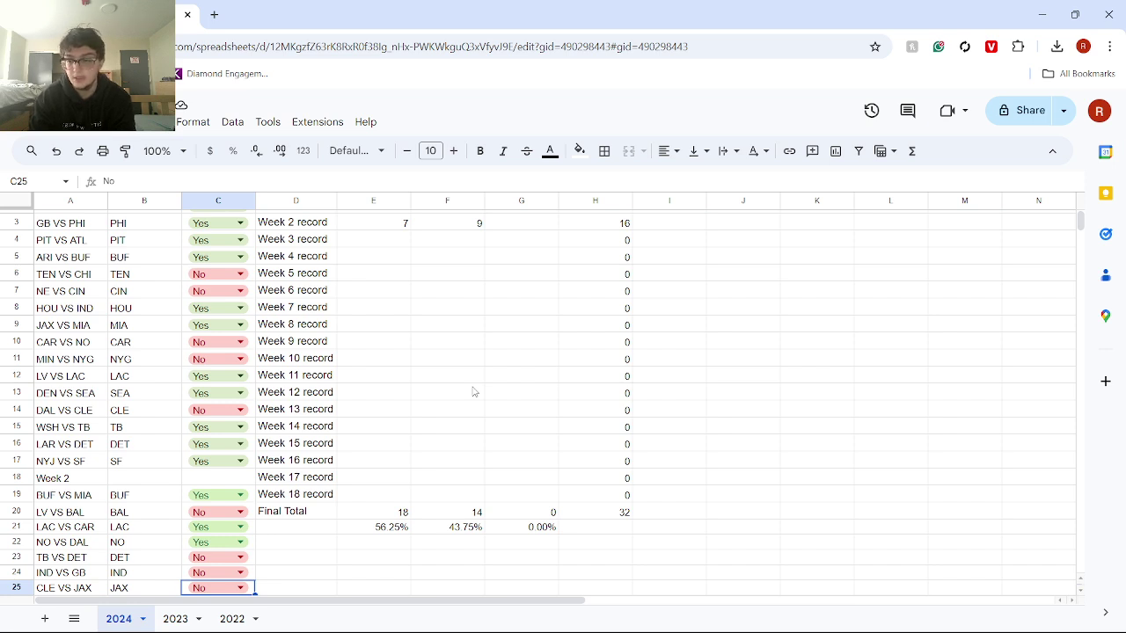
key(Down)
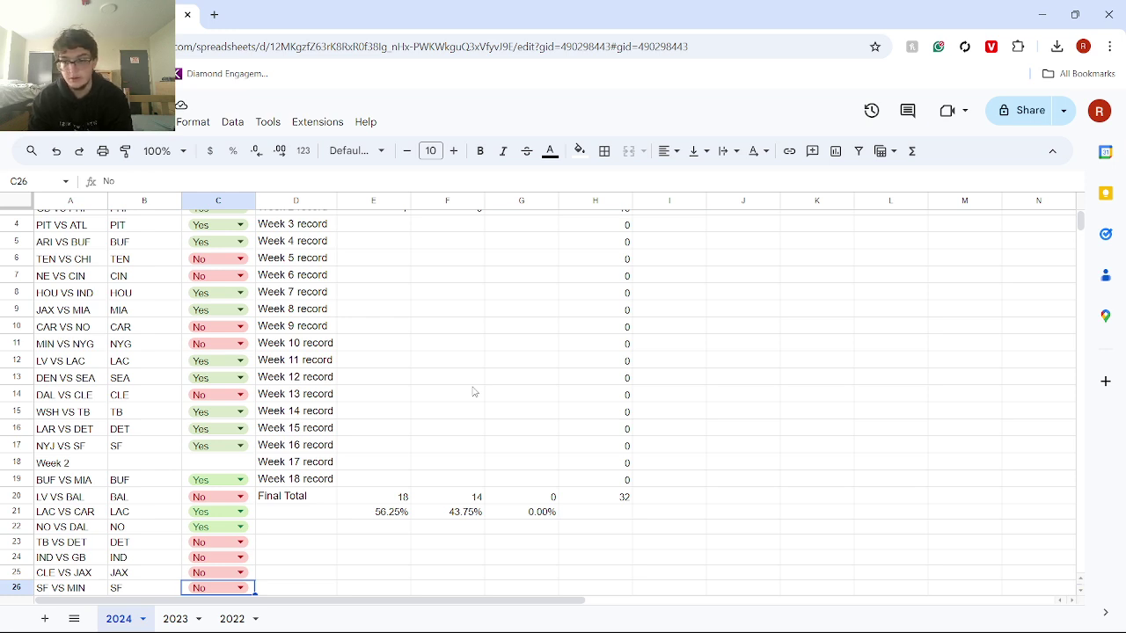
key(Down)
key(Down)
key(Down)
key(Down)
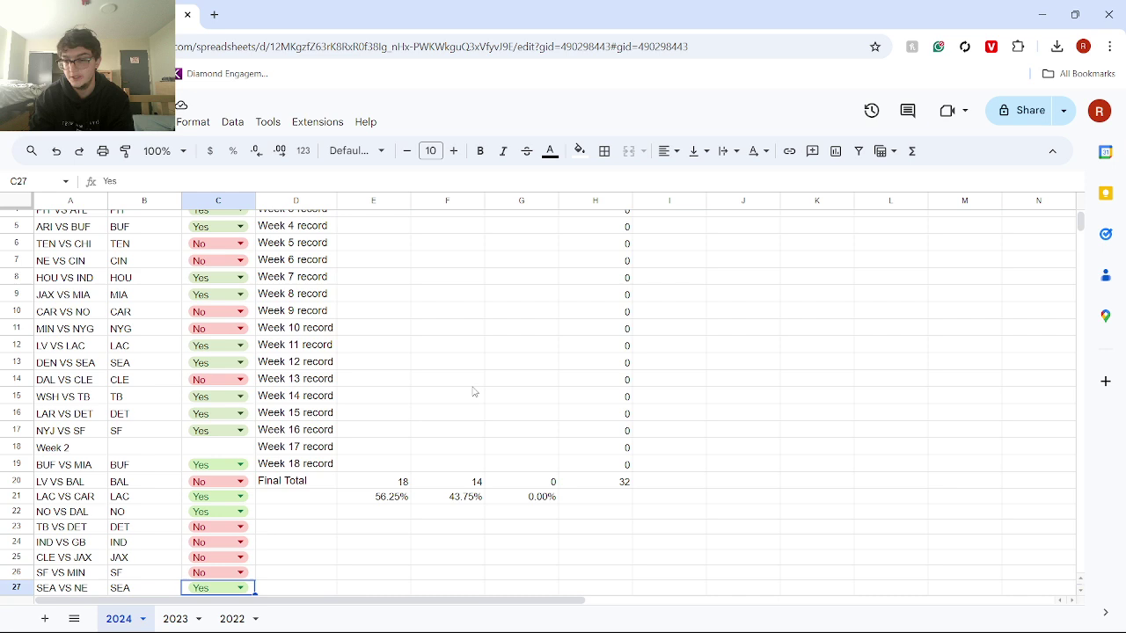
key(Up)
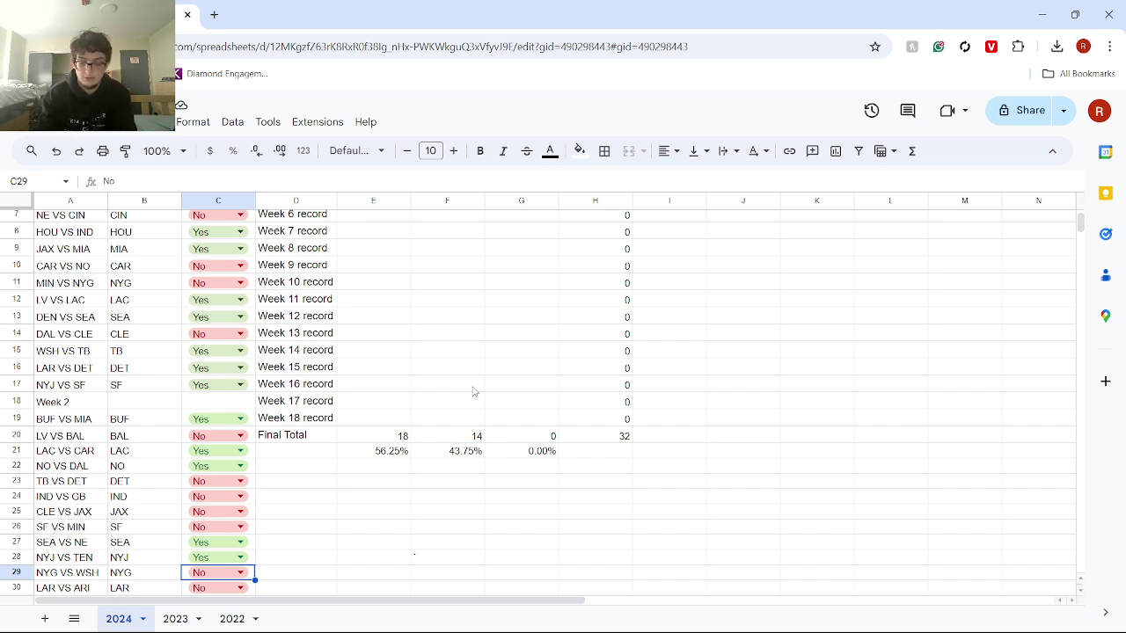
key(Down)
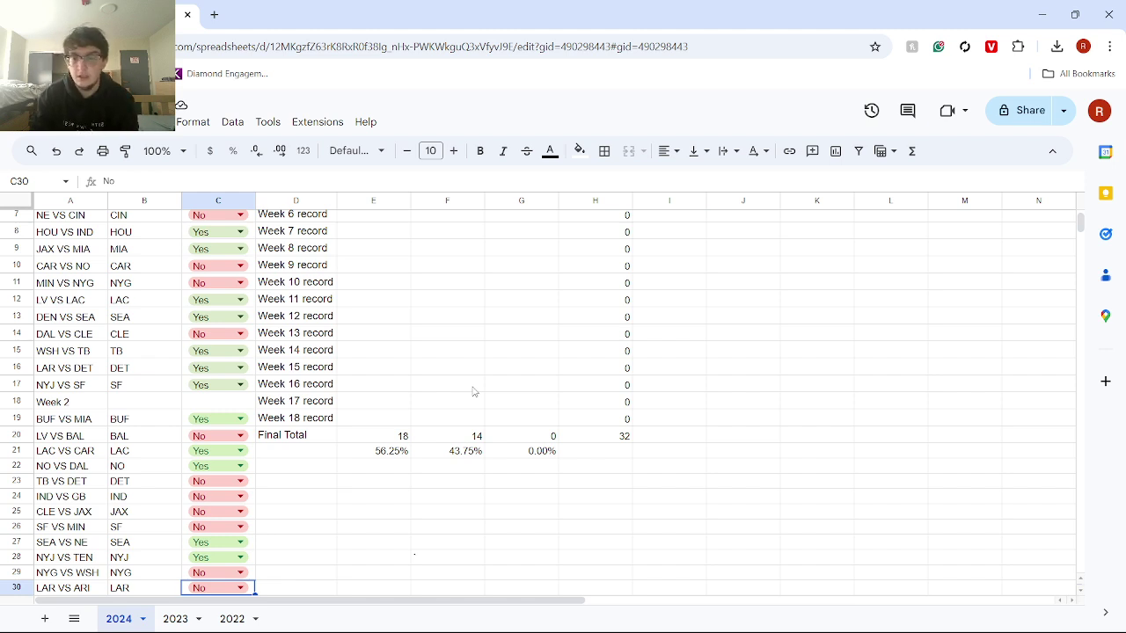
key(Down)
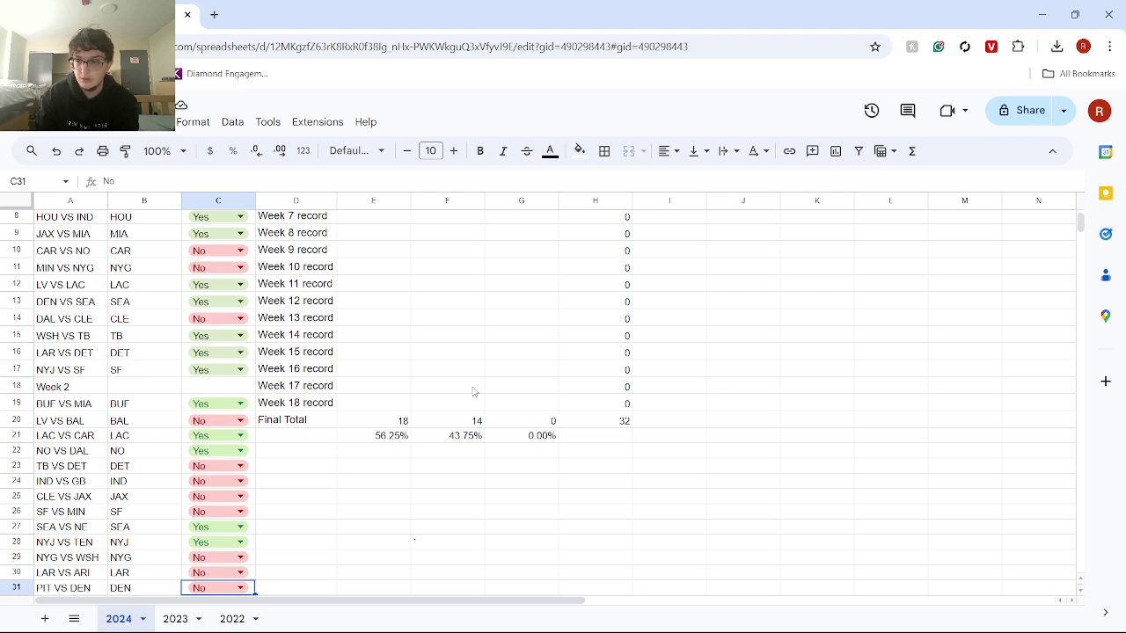
key(Down)
key(Down)
key(Down)
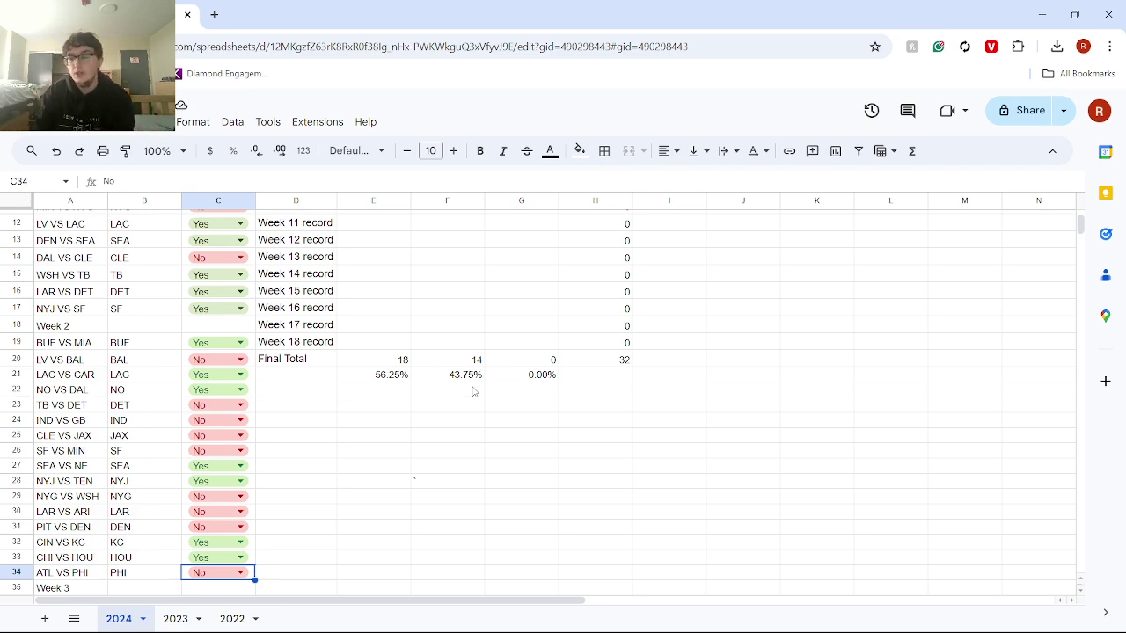
key(Down)
key(Down)
key(Down)
key(Down)
key(Down)
key(Down)
key(Down)
key(Down)
key(Down)
key(Down)
key(Down)
key(Down)
key(Down)
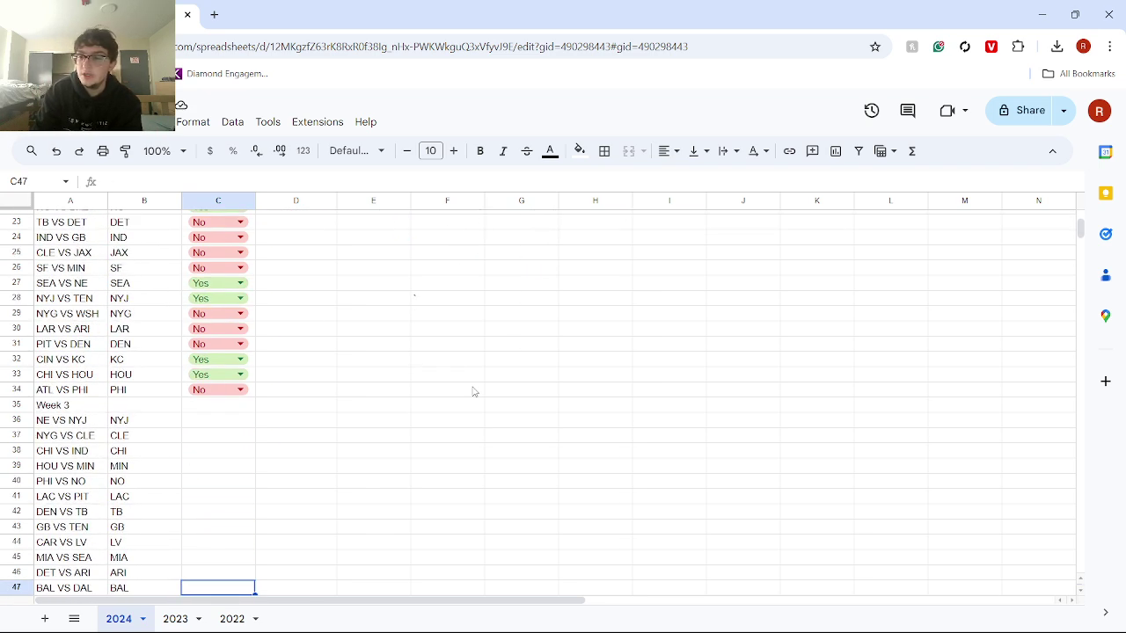
key(Down)
key(Down)
key(Down)
key(Down)
key(Down)
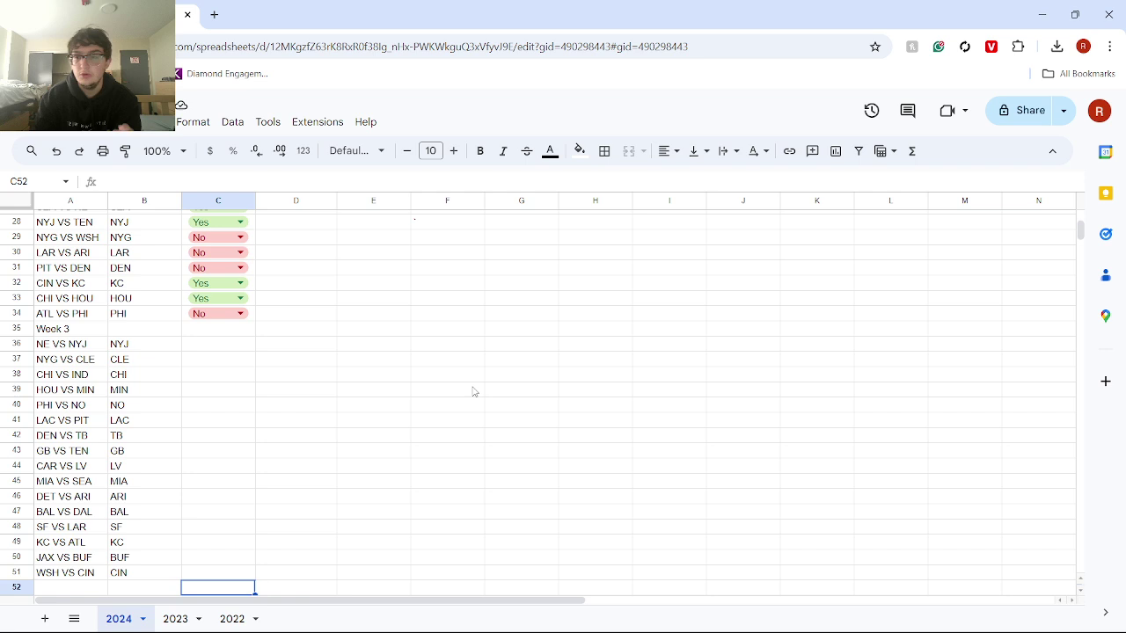